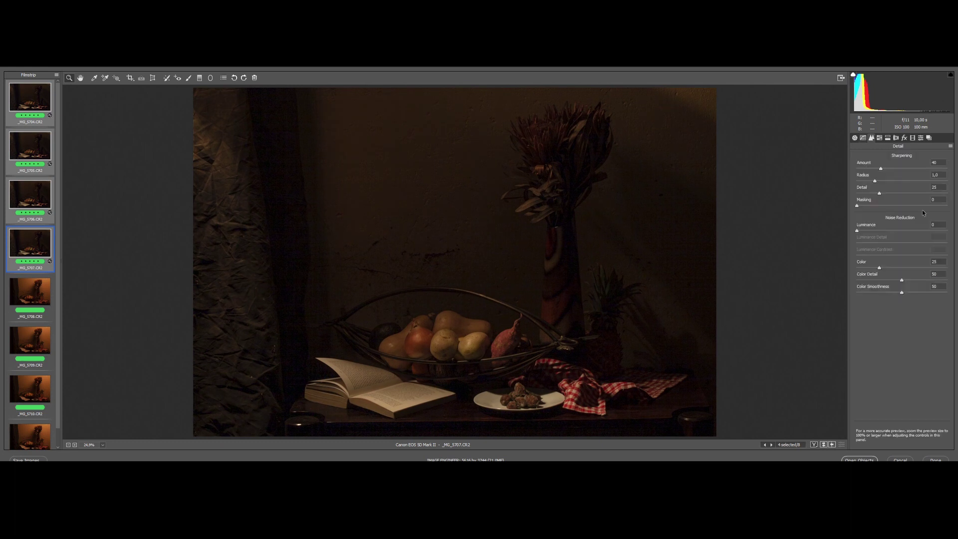
Fine-tune the HSL hue and saturation of the selected raw photos and raise the Oranges luminance to about +22
mouse_move(905, 197)
left_mouse_down()
mouse_move(881, 184)
mouse_move(917, 197)
mouse_move(898, 197)
left_mouse_up()
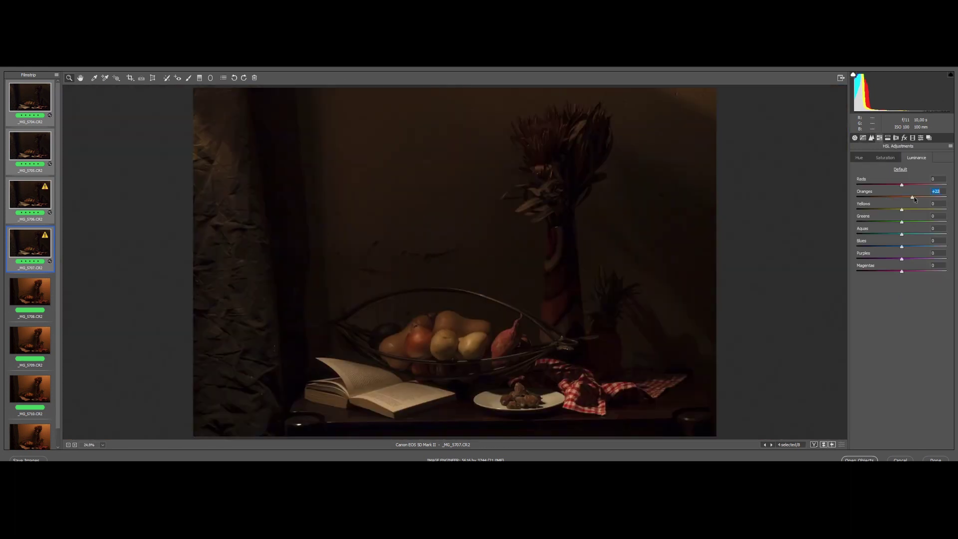
left_click(885, 158)
left_click_drag(901, 209, 903, 185)
left_click(916, 158)
left_click_drag(901, 197, 912, 209)
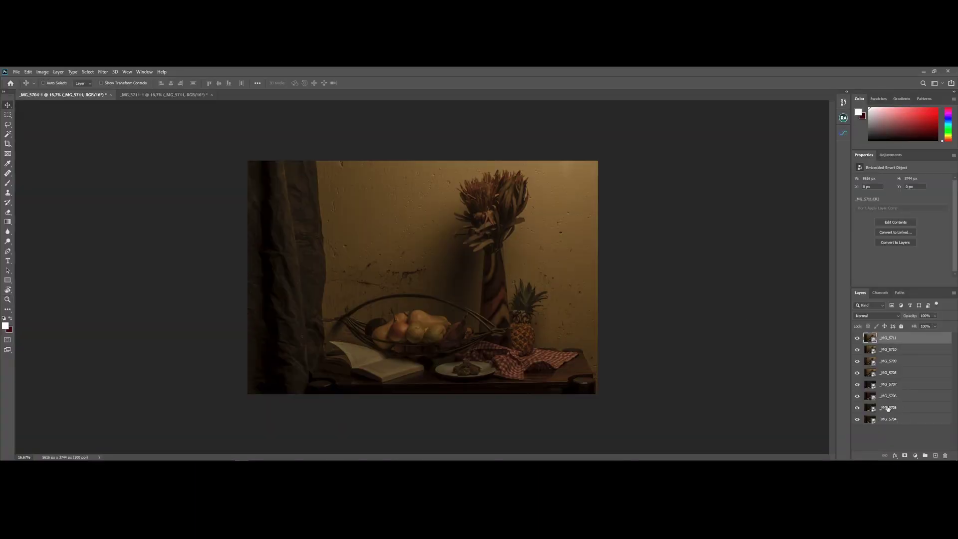
Convert layers _MG_5711 to _MG_5708 into one smart object and layers _MG_5707 to _MG_5704 into another
left_click(889, 376, "shift")
right_click(889, 376)
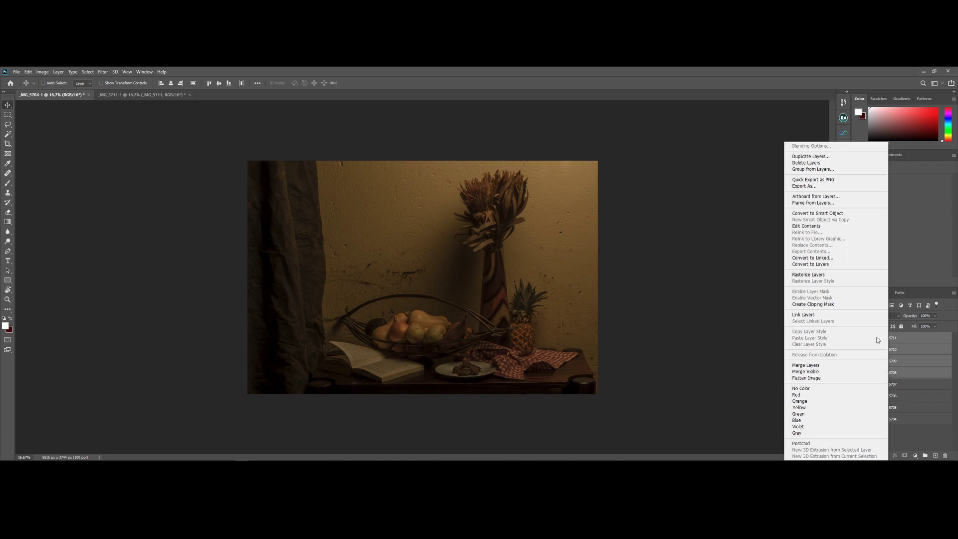
left_click(848, 213)
left_click(896, 383, "shift")
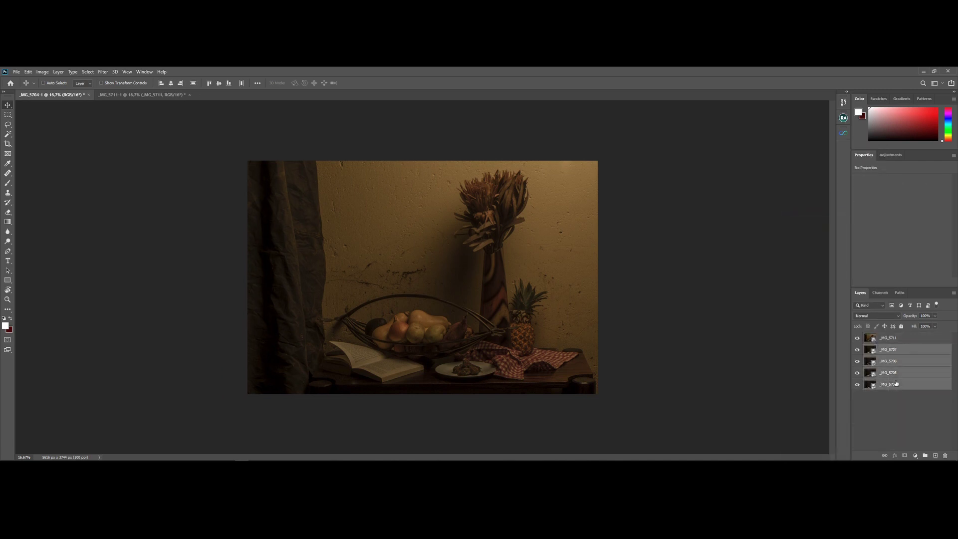
right_click(895, 383)
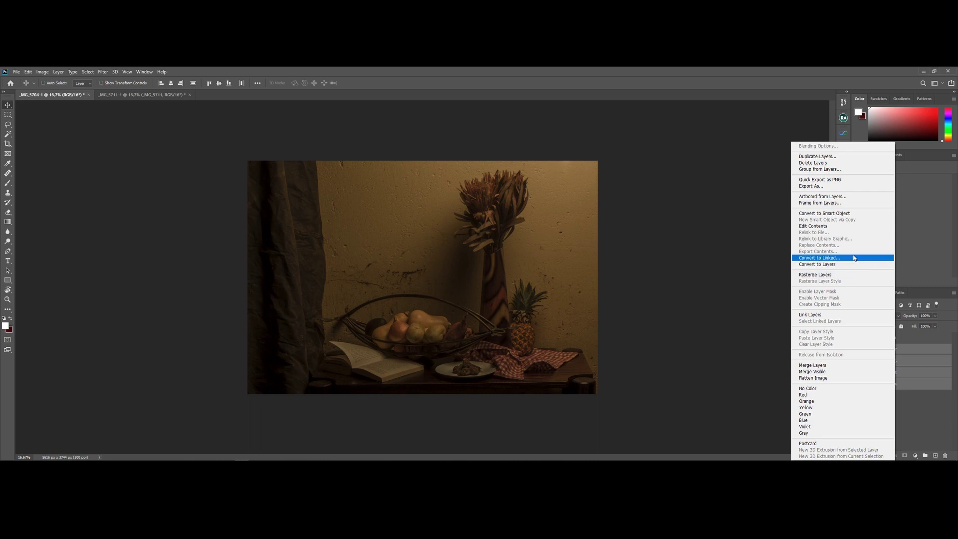
left_click(846, 213)
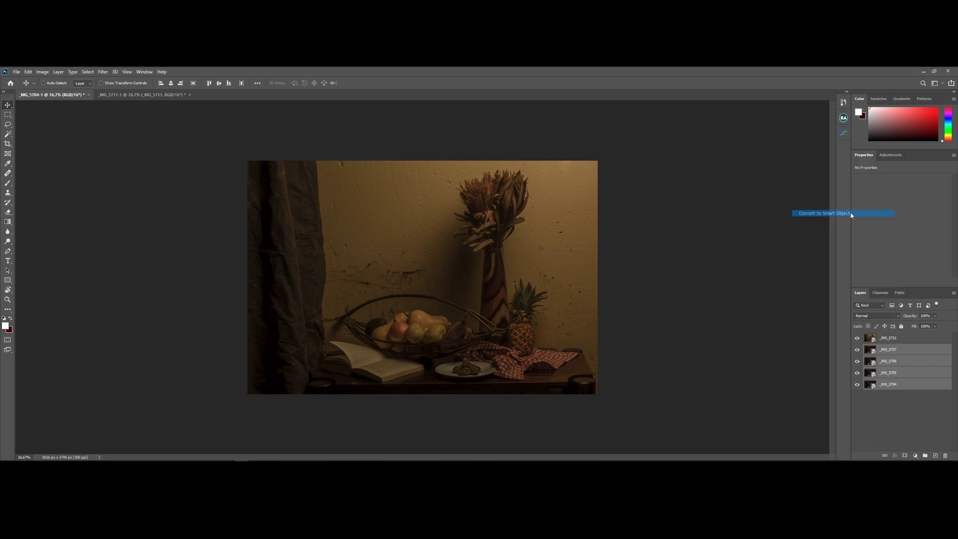
Set the stack mode of the _MG_5707 smart object to Maximum
left_click(58, 71)
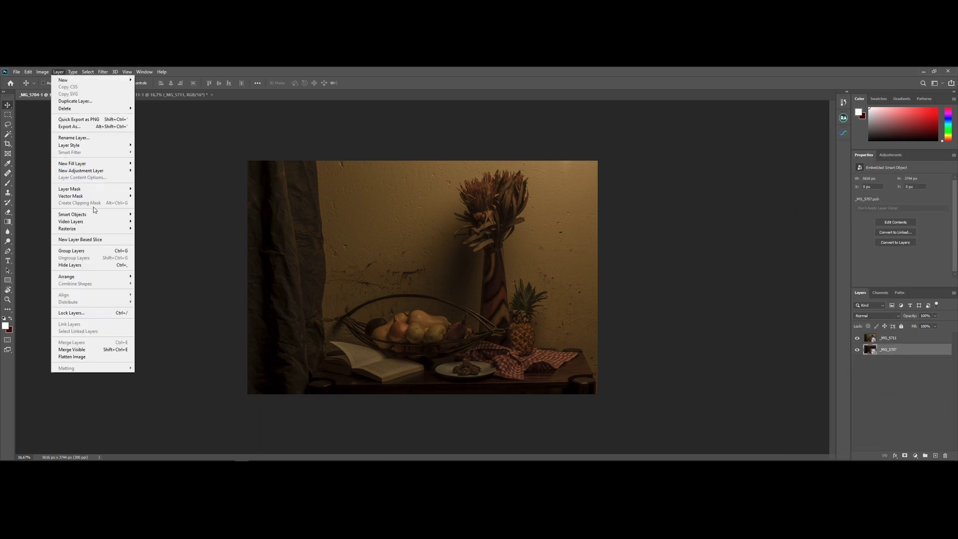
mouse_move(91, 215)
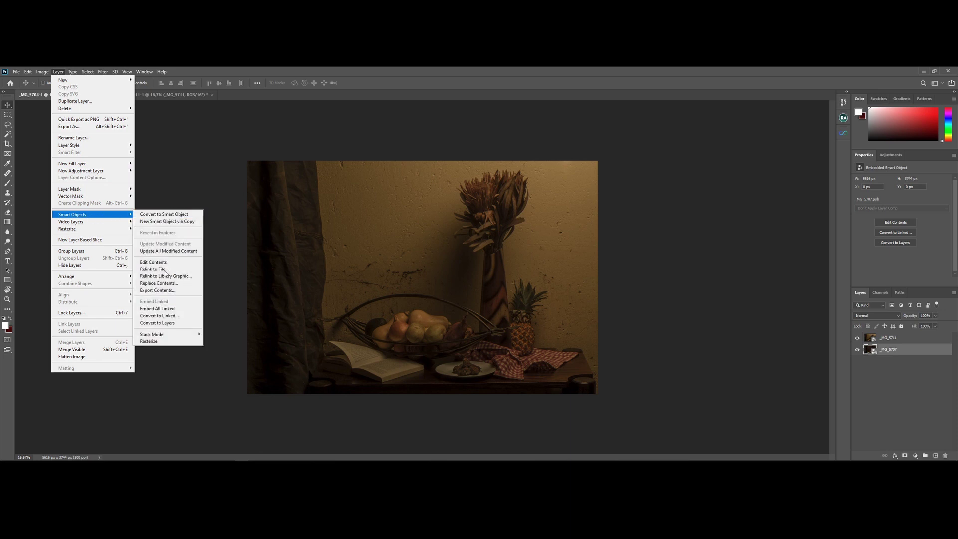
mouse_move(179, 336)
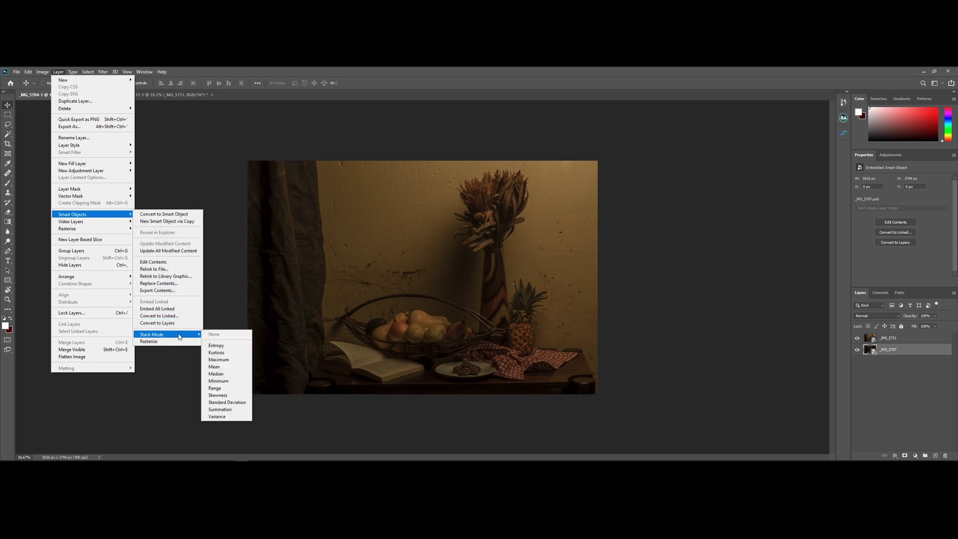
left_click(239, 360)
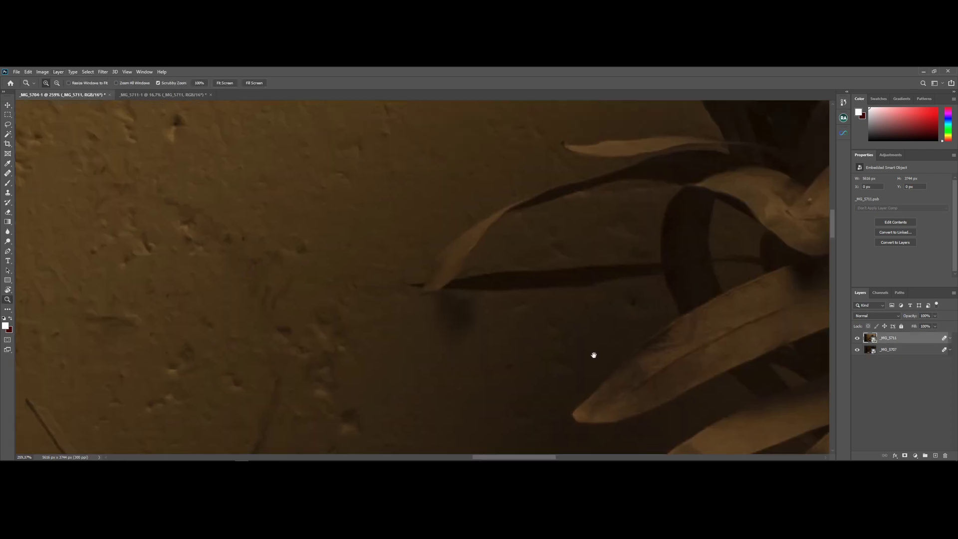
Add a black layer mask that hides the whole _MG_5711 smart object
left_click_drag(594, 355, 538, 440)
left_click_drag(552, 278, 490, 378)
left_click_drag(480, 275, 479, 288)
key("ctrl+0")
left_click(904, 455, "alt")
Paint white on the _MG_5711 mask with a soft, resized brush to bring in the brighter dried flowers and leaves
key("b")
key("z")
left_click_drag(532, 199, 569, 199)
key("b")
key("x")
mouse_move(570, 147)
left_mouse_down()
mouse_move(482, 288)
mouse_move(506, 172)
mouse_move(561, 251)
mouse_move(520, 205)
left_mouse_up()
key("bracketleft")
key("bracketleft")
key("bracketleft")
key("bracketleft")
key("bracketleft")
key("bracketleft")
key("bracketleft")
key("bracketleft")
key("bracketleft")
left_click_drag(499, 379, 491, 205)
key("bracketright")
key("bracketright")
key("bracketright")
key("bracketright")
key("bracketright")
key("bracketleft")
key("bracketleft")
key("bracketleft")
key("bracketleft")
mouse_move(390, 344)
left_mouse_down()
mouse_move(357, 229)
mouse_move(374, 329)
left_mouse_up()
key("bracketleft")
key("bracketleft")
key("bracketleft")
key("bracketleft")
left_click_drag(394, 195, 426, 148)
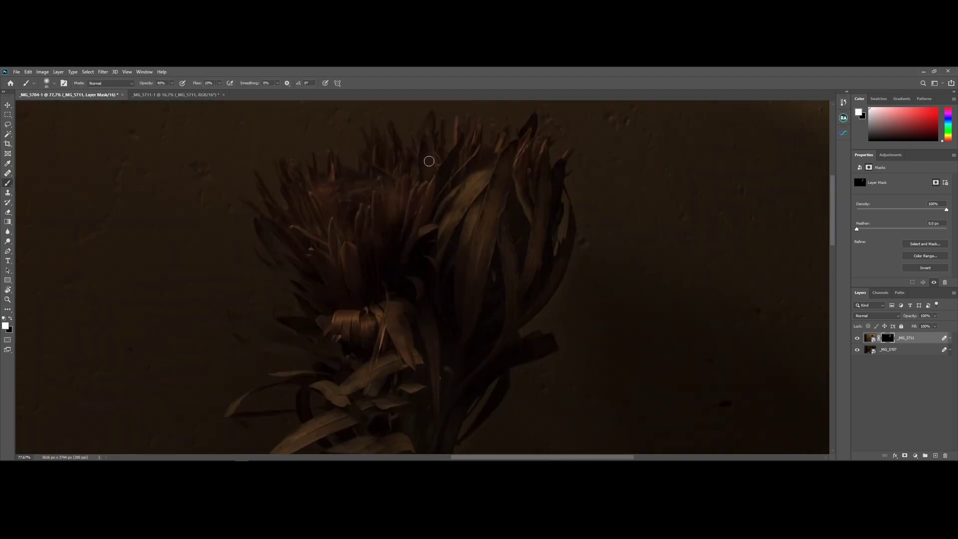
left_click_drag(488, 367, 479, 193)
mouse_move(433, 366)
left_mouse_down()
mouse_move(321, 214)
mouse_move(377, 186)
mouse_move(394, 349)
left_mouse_up()
Paint black on the _MG_5711 mask along the vase's outer edge to hide the bright wall spill
key("bracketright")
key("bracketright")
key("bracketright")
key("bracketright")
key("bracketright")
key("bracketright")
key("bracketright")
key("bracketright")
key("bracketright")
key("bracketright")
key("bracketright")
key("bracketright")
key("bracketright")
key("bracketright")
key("ctrl+minus")
key("x")
key("bracketleft")
key("bracketleft")
key("bracketleft")
key("bracketleft")
key("bracketleft")
key("bracketleft")
key("bracketleft")
key("bracketleft")
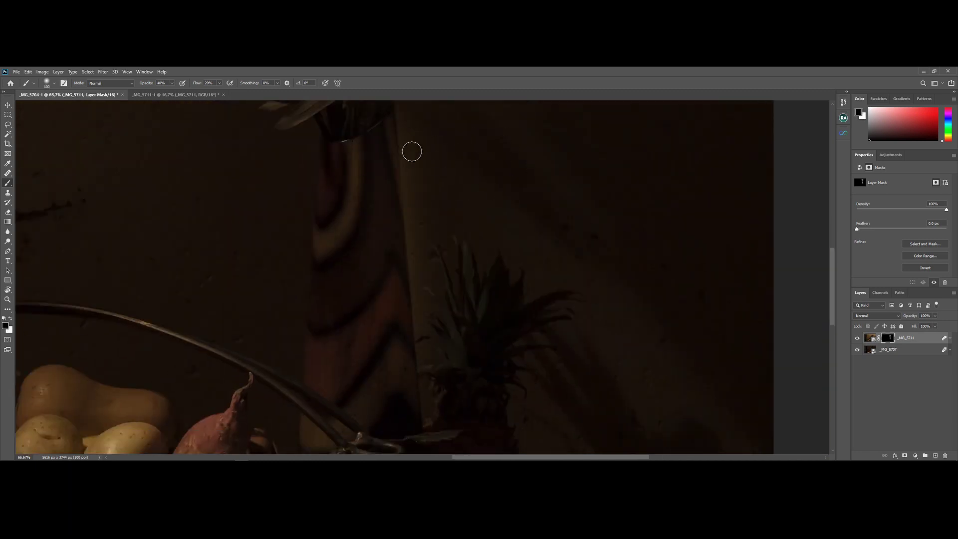
left_click_drag(416, 138, 426, 246)
key("bracketright")
key("bracketright")
left_click_drag(444, 449, 421, 334)
left_click_drag(439, 160, 427, 319)
Paint white at 30% brush opacity on the _MG_5711 mask around the vase base and pineapple
key("shift+bracketright")
key("x")
key("3")
mouse_move(447, 369)
left_mouse_down()
mouse_move(350, 201)
mouse_move(347, 410)
left_mouse_up()
left_click_drag(383, 400, 484, 342)
key("bracketleft")
key("bracketleft")
key("bracketleft")
key("bracketleft")
key("bracketleft")
key("bracketright")
key("bracketright")
key("bracketright")
left_click_drag(473, 204, 417, 282)
key("bracketleft")
key("bracketleft")
key("bracketleft")
key("bracketleft")
key("bracketleft")
key("bracketleft")
Paint white at 20% brush opacity on the _MG_5711 mask around the fruit basket, pineapple and cloth
key("2")
key("ctrl+0")
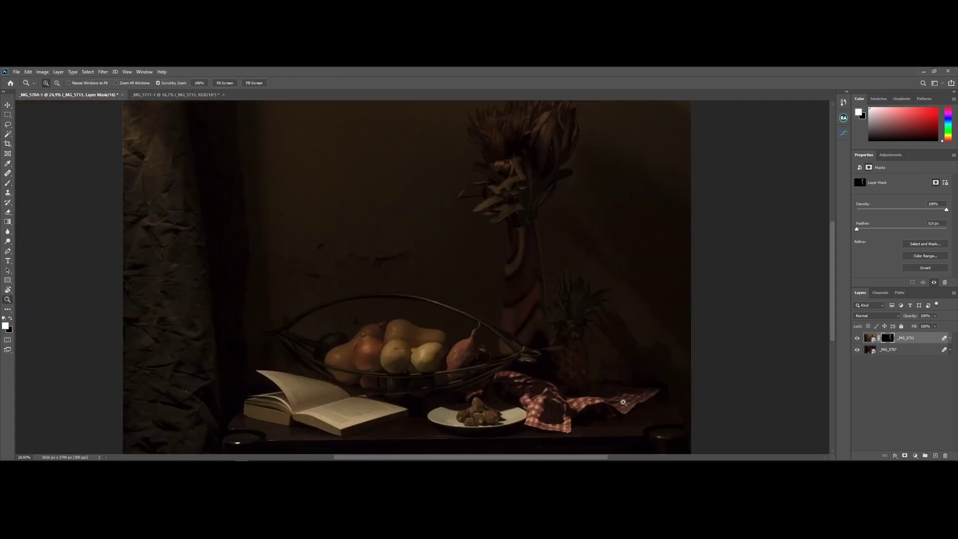
scroll(589, 408, "up", 3)
key("bracketright")
key("bracketright")
key("bracketright")
key("bracketright")
key("bracketright")
key("bracketright")
scroll(286, 321, "left", 6)
left_click_drag(470, 212, 480, 324)
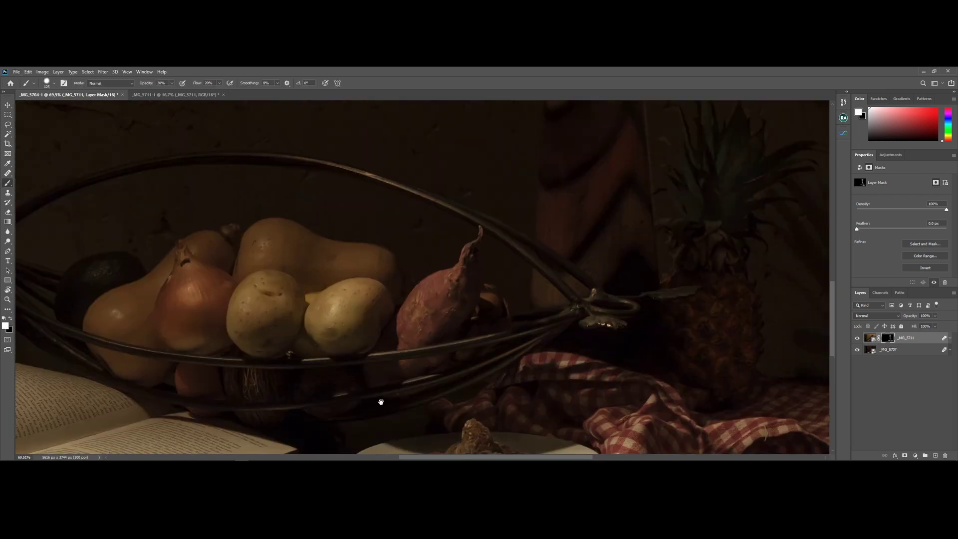
left_click_drag(661, 277, 393, 387)
left_click_drag(524, 130, 360, 424)
Paint white on the _MG_5711 mask over the flower stems and lower leaves with brush opacity and flow at 20%
scroll(363, 291, "up", 2)
key("x")
key("x")
key("0")
left_click_drag(344, 324, 559, 233)
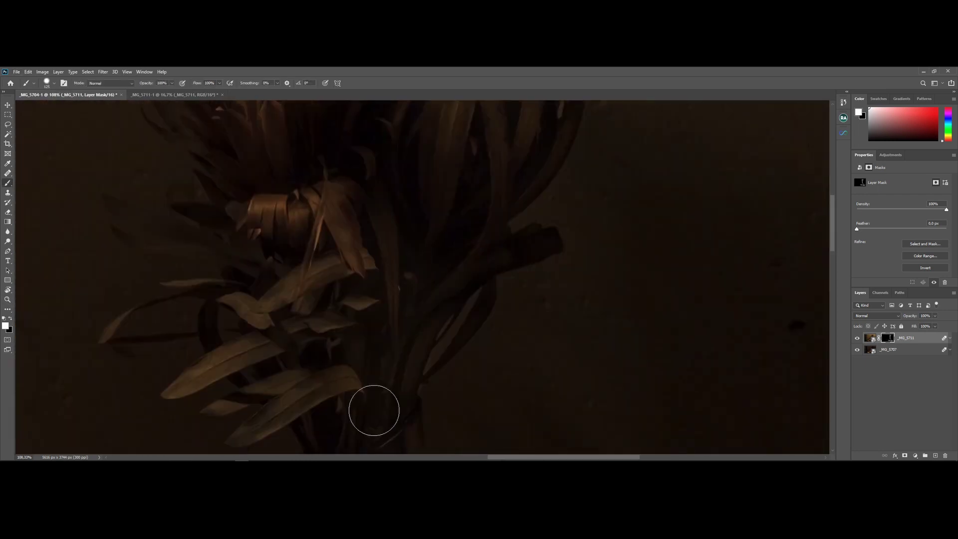
scroll(178, 137, "down", 2)
scroll(177, 137, "right", 4)
key("bracketleft")
key("bracketleft")
key("bracketleft")
key("bracketleft")
key("bracketleft")
key("bracketleft")
key("2")
key("shift+2")
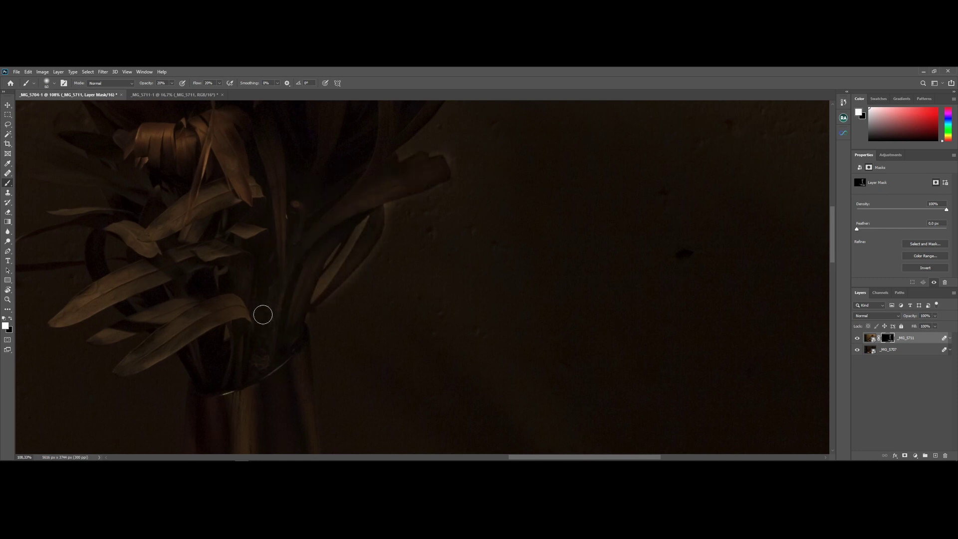
left_click_drag(319, 135, 225, 336)
left_click_drag(298, 198, 384, 184)
left_click_drag(383, 344, 410, 189)
Paint black on the _MG_5711 mask at 100% opacity and flow to hide the bright wall beside the stems
key("x")
key("0")
key("shift+0")
left_click_drag(325, 364, 415, 245)
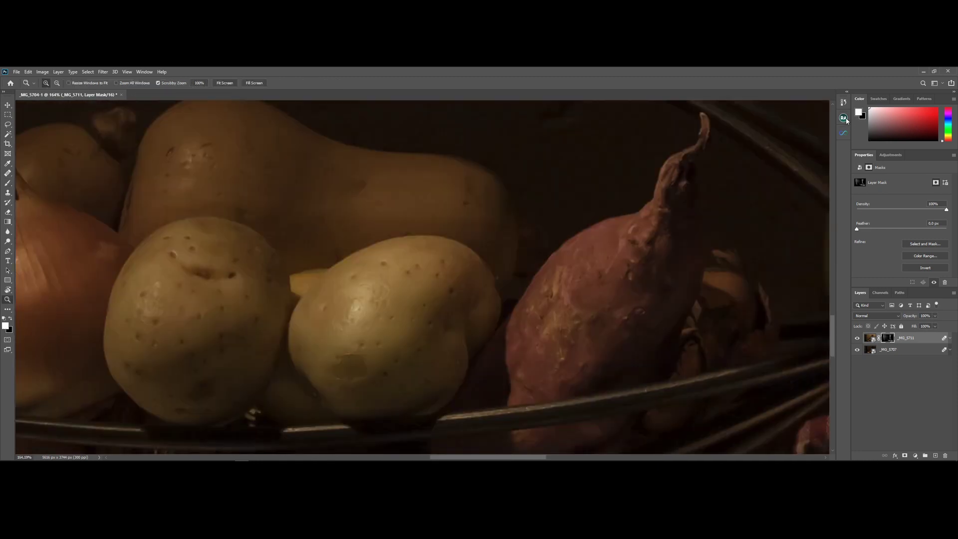
Add a sharpening layer above the stack using the Retouching Academy Beauty Retouch sharpening action
left_click(845, 120)
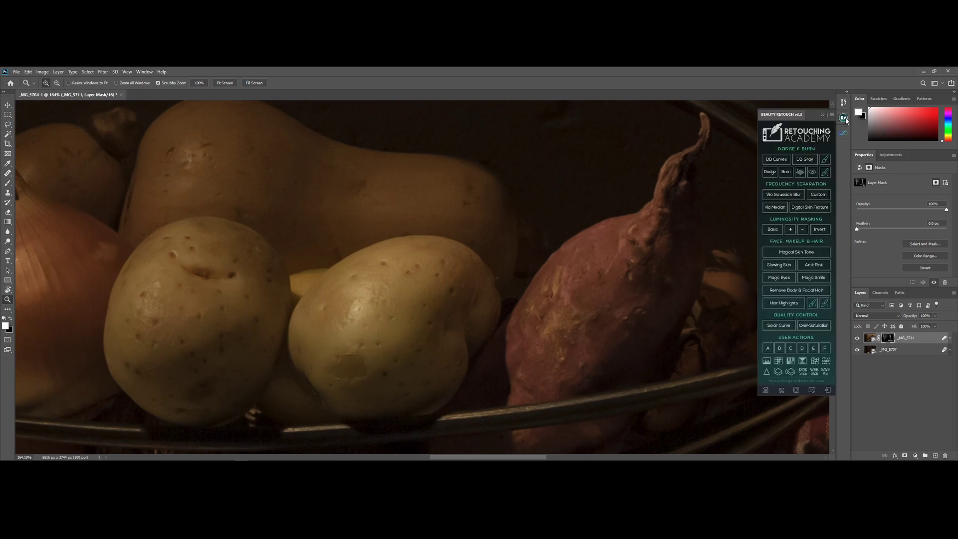
left_click(767, 372)
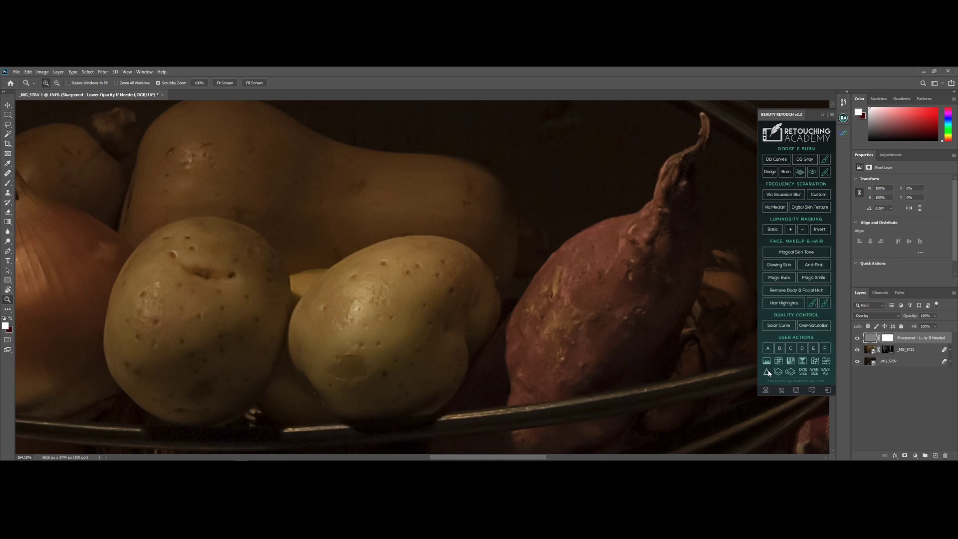
left_click(842, 119)
Rename the pixel layer beneath the sharpening layer as ORTON EFFECT
double_click(888, 350)
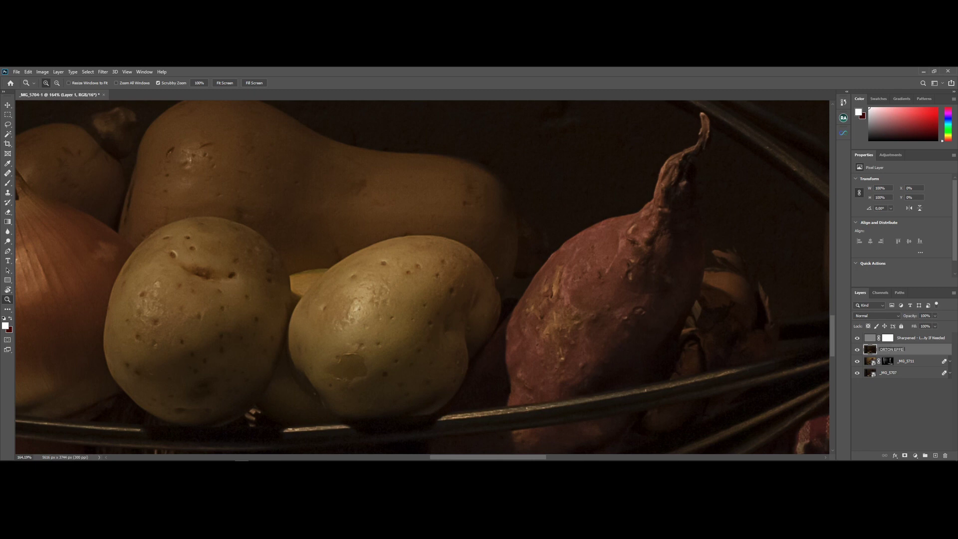
type("ORTON EFFECT")
key("Return")
Duplicate the ORTON EFFECT layer and name the copy DUST N SCRATCHES
key("ctrl+j")
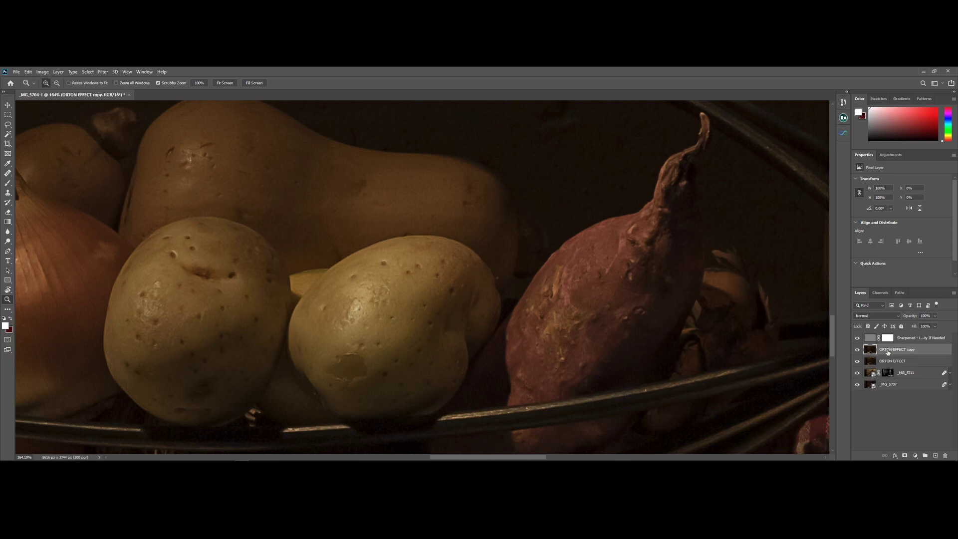
double_click(887, 350)
type("DUST N SCRATCHES")
key("Return")
Duplicate the DUST N SCRATCHES layer and name the copy FIND EDGES
key("ctrl+j")
double_click(887, 350)
type("FIND EDGES")
key("Return")
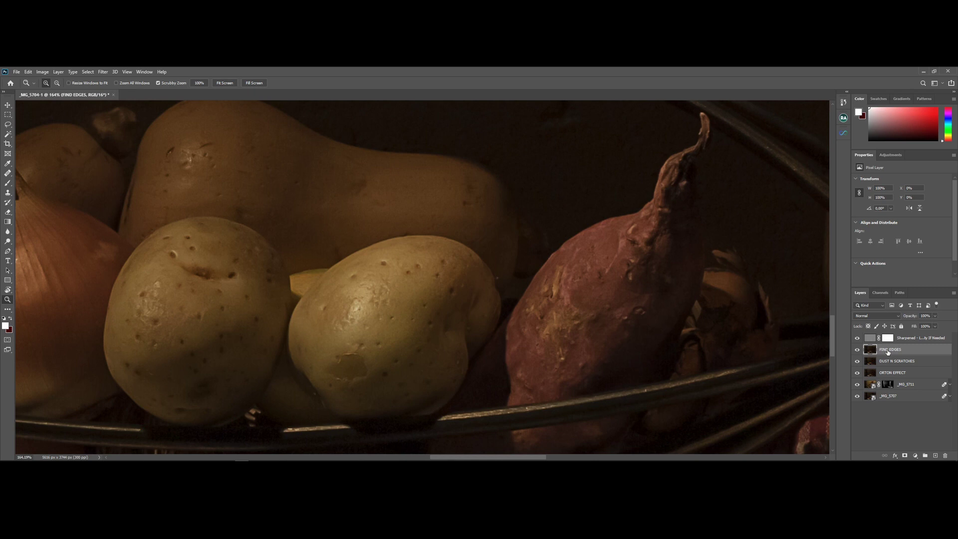
With FIND EDGES and DUST N SCRATCHES hidden, apply a Gaussian Blur of about 13.9 pixels to ORTON EFFECT and set its blend mode to Lighten
left_click(901, 373)
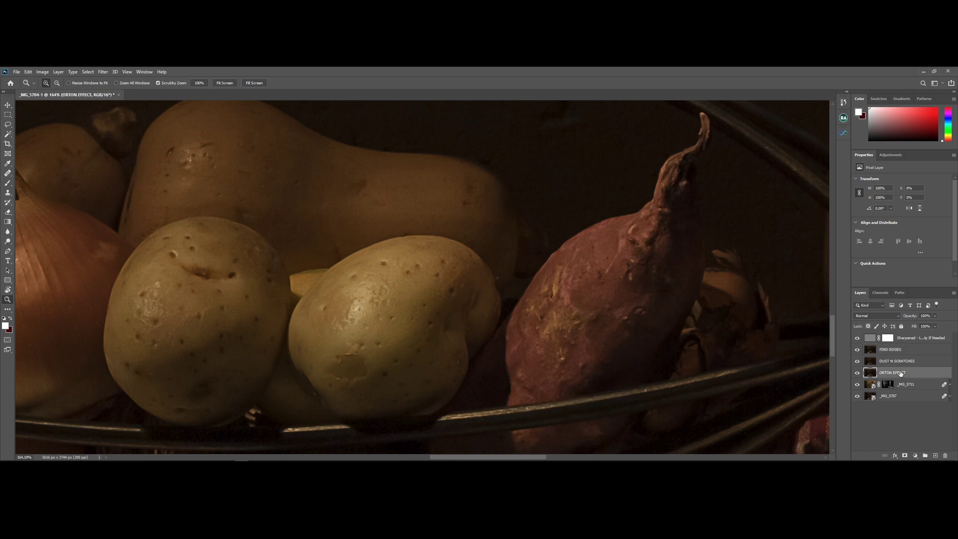
left_click(858, 360)
left_click(102, 72)
mouse_move(129, 154)
left_click(209, 184)
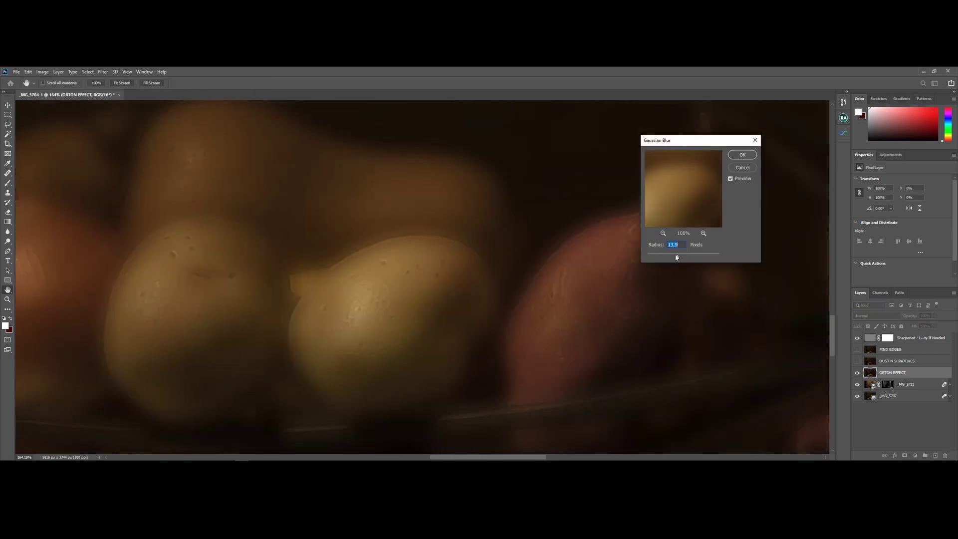
key("Return")
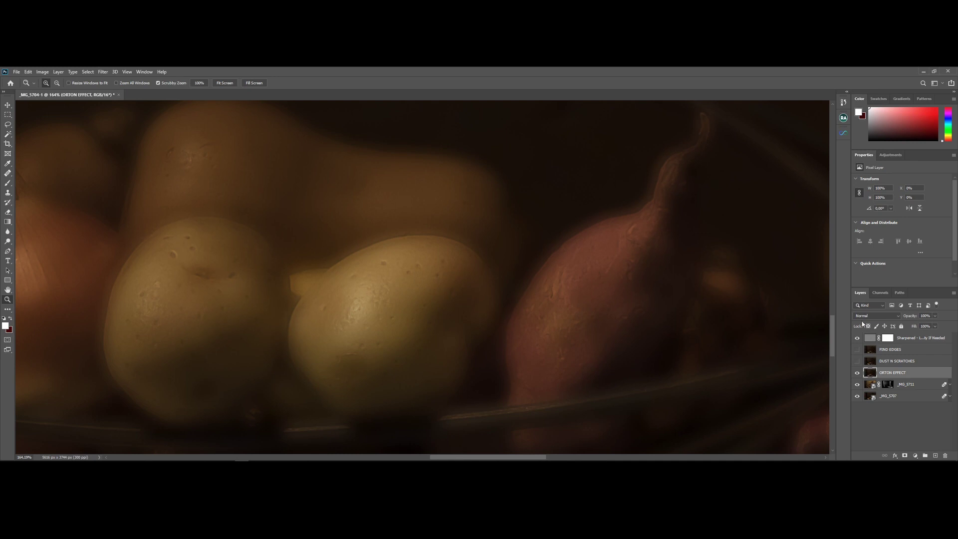
left_click(872, 317)
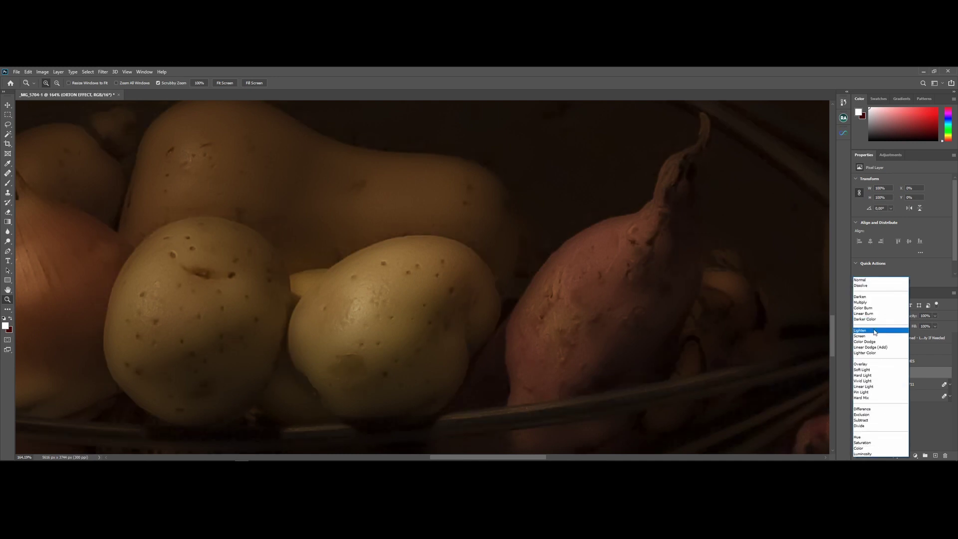
left_click(874, 330)
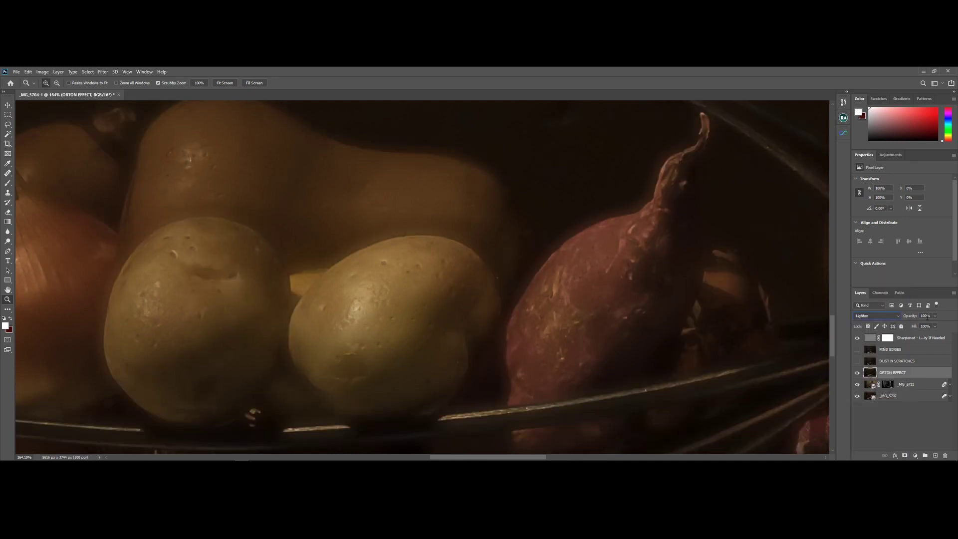
Set the ORTON EFFECT layer's opacity to 25% and clip a new shadow-darkening Curves adjustment layer to it
type("25")
key("Return")
left_click(915, 456)
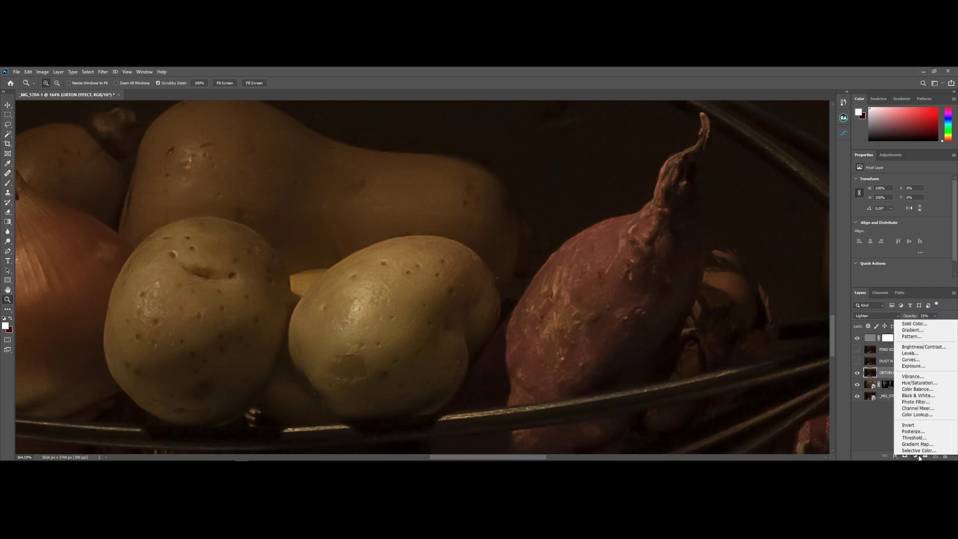
left_click(911, 359)
left_click_drag(888, 260, 889, 261)
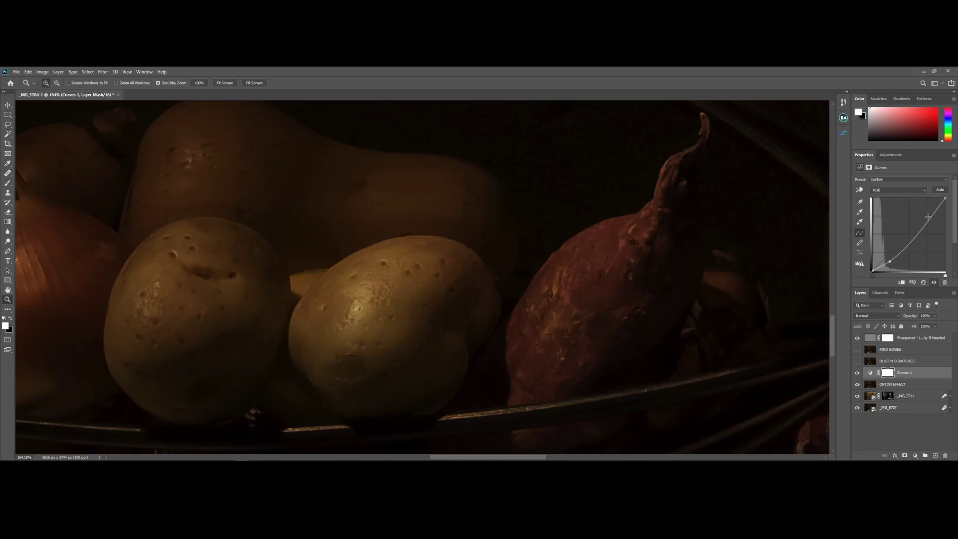
left_click(902, 282)
Shape the clipped Curves layer into an S-curve with darkened shadows and brightened highlights, and compare the image with and without it
left_click_drag(920, 227, 926, 212)
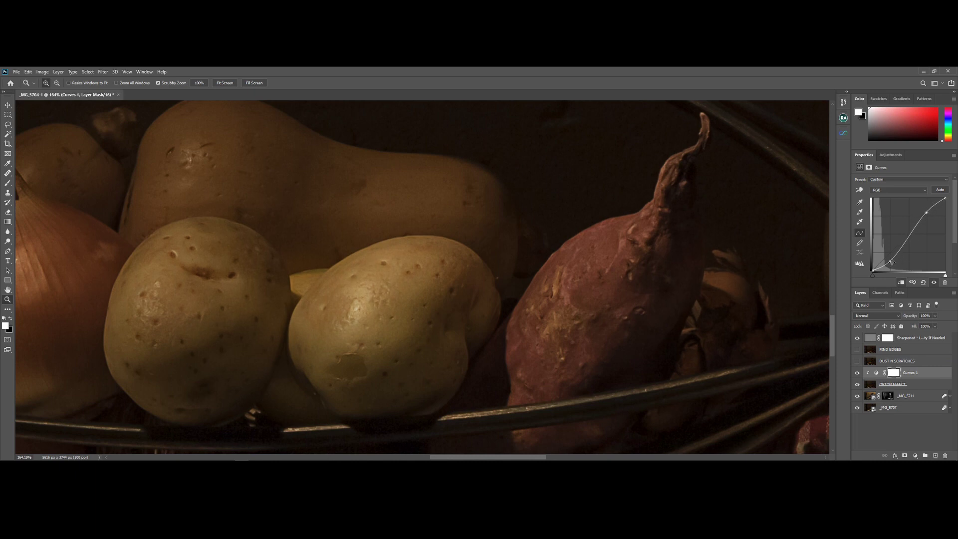
left_click_drag(889, 261, 878, 261)
left_click_drag(925, 212, 917, 207)
key("ctrl+minus")
key("ctrl+minus")
key("ctrl+minus")
left_click(857, 373)
left_click(857, 372)
Make the DUST N SCRATCHES layer visible and apply the Dust & Scratches filter to it
left_click(855, 364)
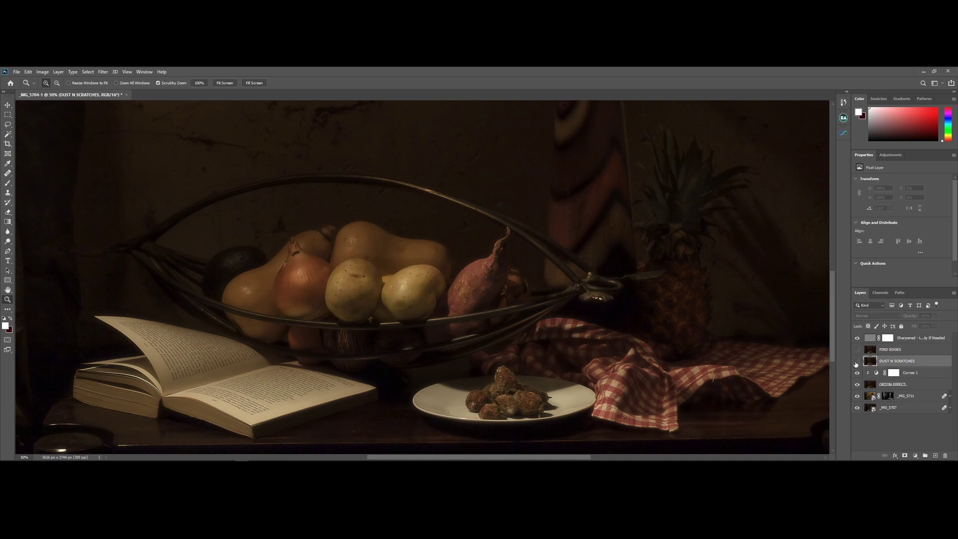
left_click(856, 362)
left_click(102, 71)
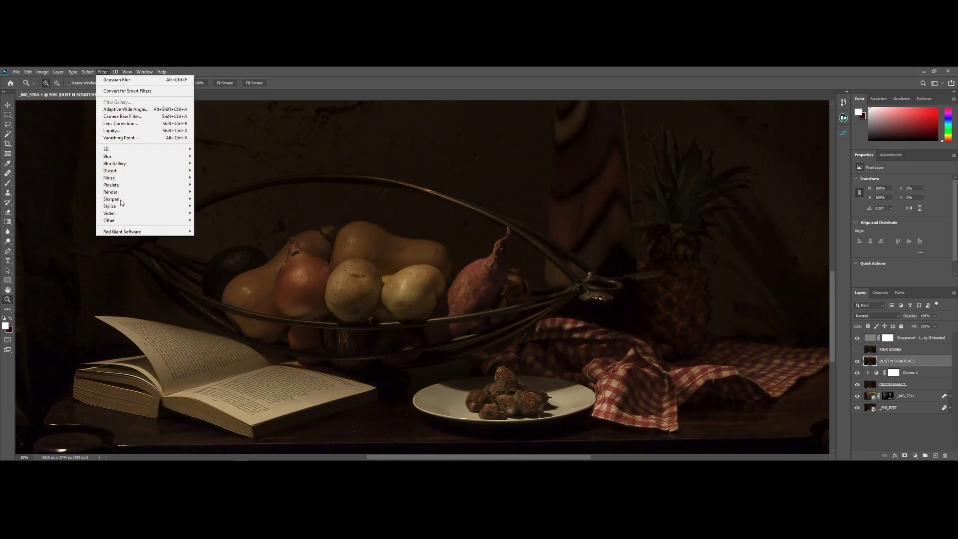
mouse_move(120, 182)
left_click(218, 192)
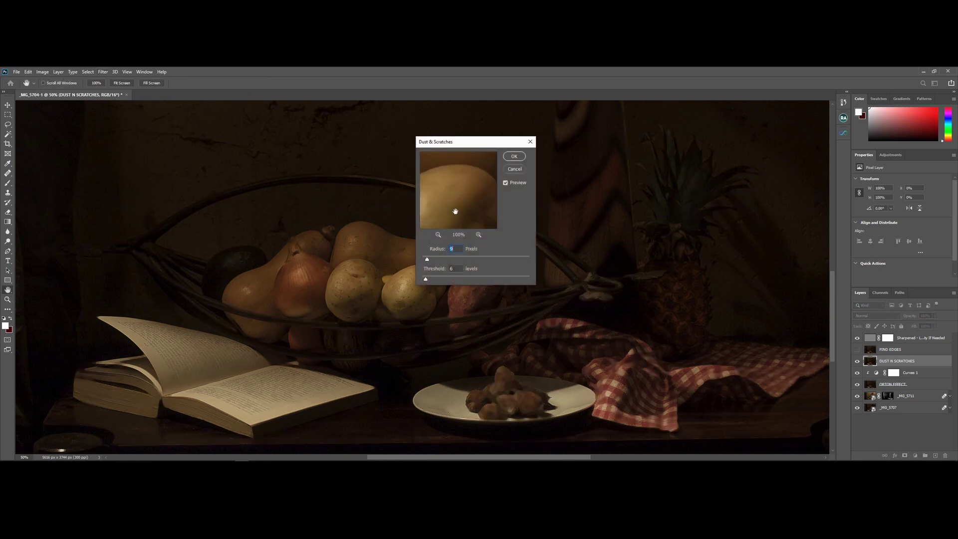
left_click_drag(454, 211, 493, 187)
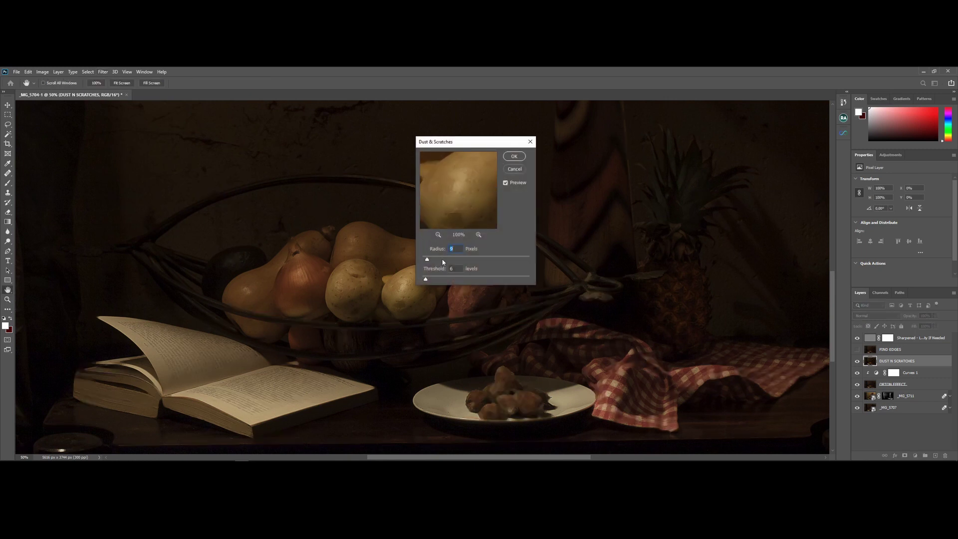
left_click(513, 156)
Set the DUST N SCRATCHES layer's opacity to 35% while judging the effect on the potatoes
left_click_drag(350, 282, 397, 278)
left_click_drag(912, 316, 875, 316)
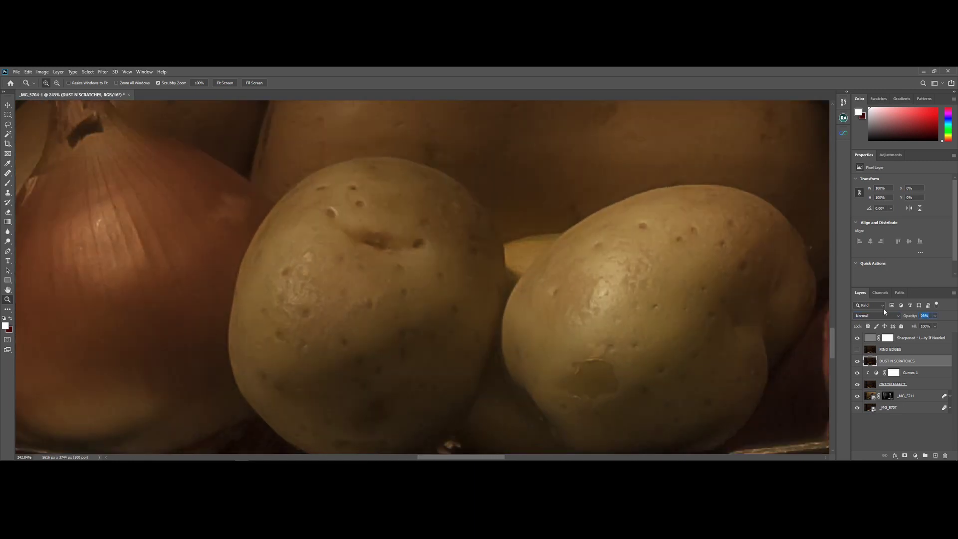
type("35")
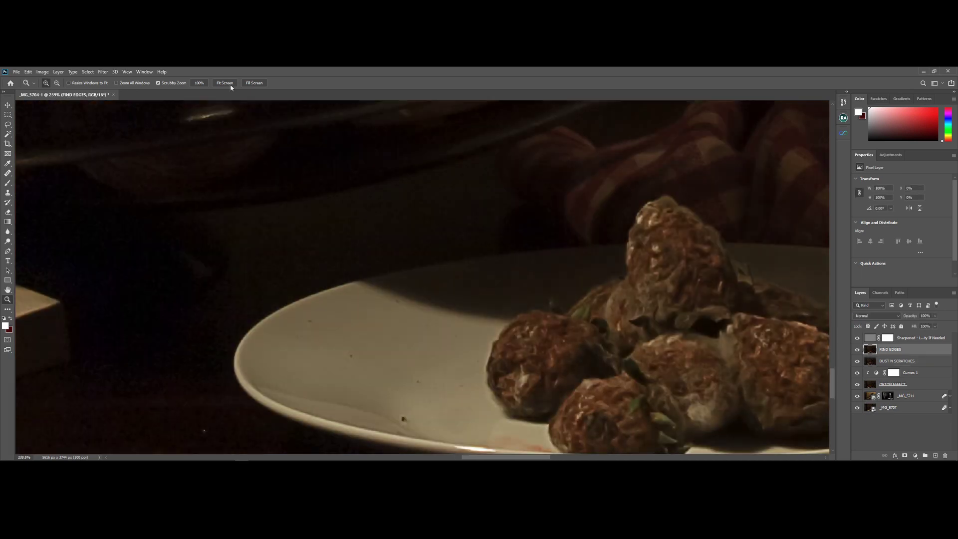
Apply the Find Edges filter to the FIND EDGES layer and invert its colors
left_click(107, 73)
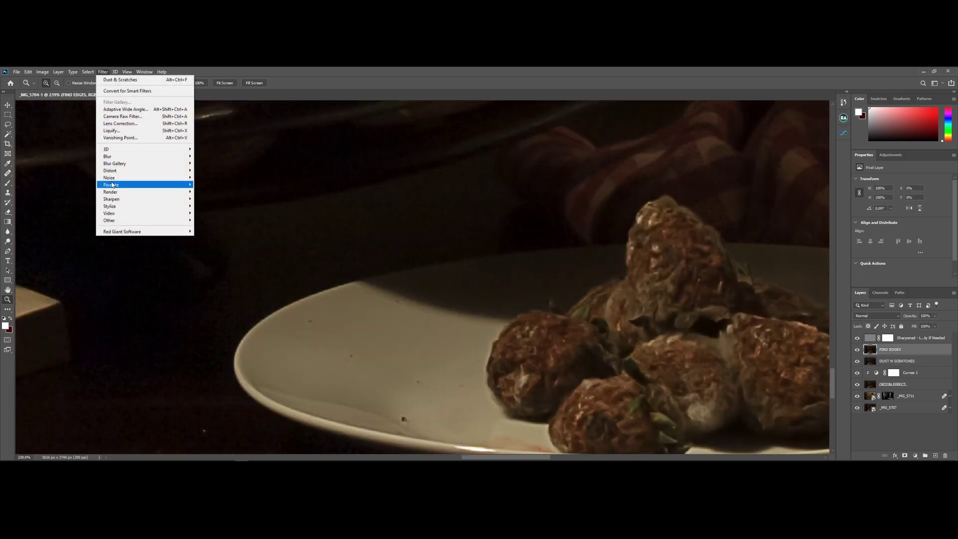
mouse_move(112, 206)
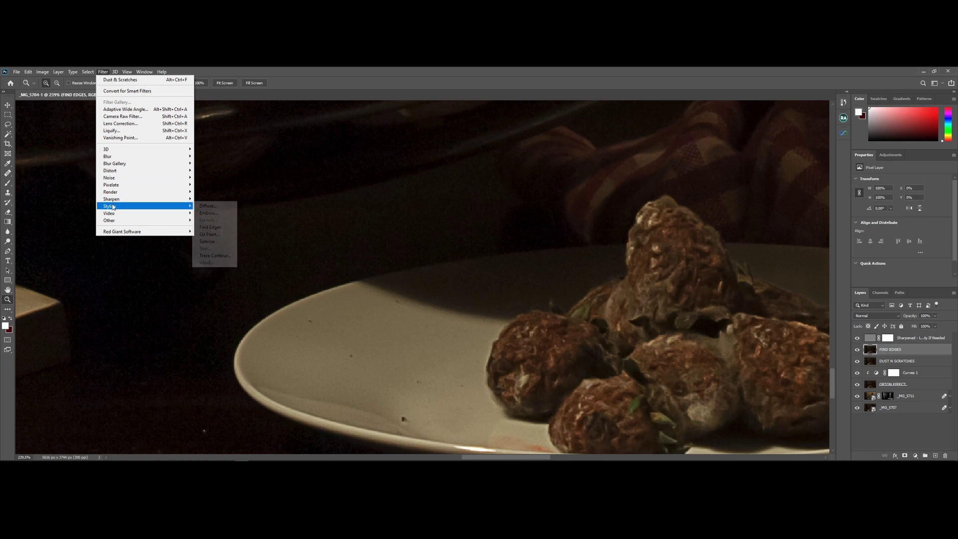
left_click(223, 227)
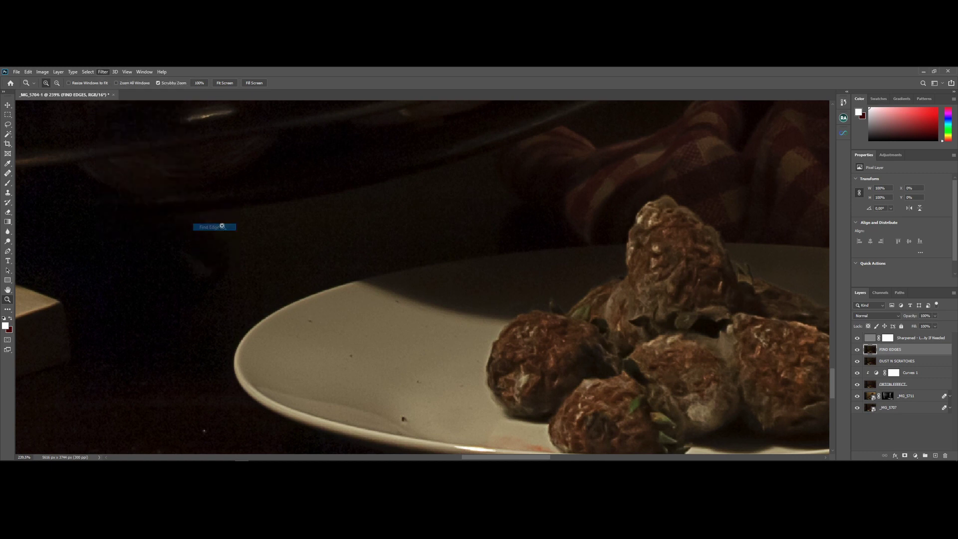
key("ctrl+i")
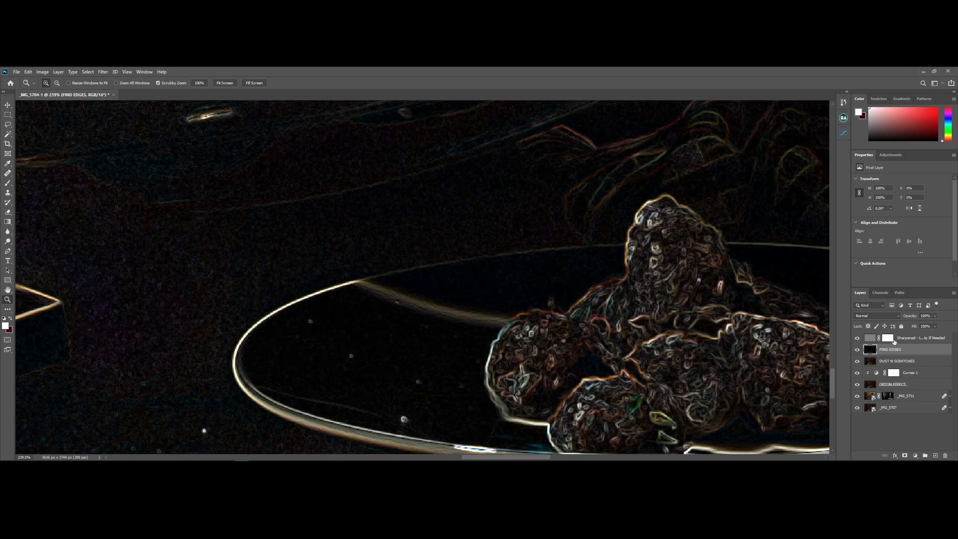
Set the FIND EDGES layer's blend mode to Screen and its opacity to 25%
left_click(882, 317)
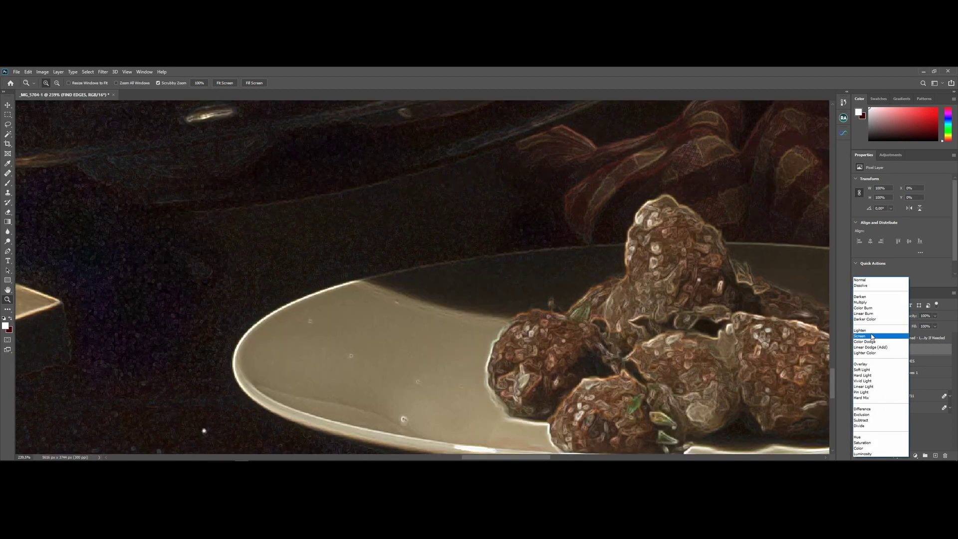
left_click(871, 337)
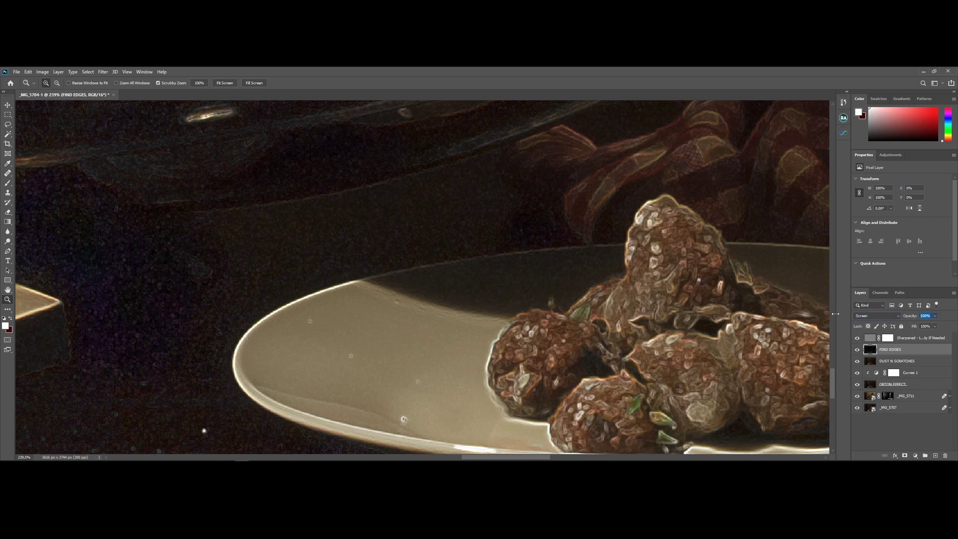
type("25")
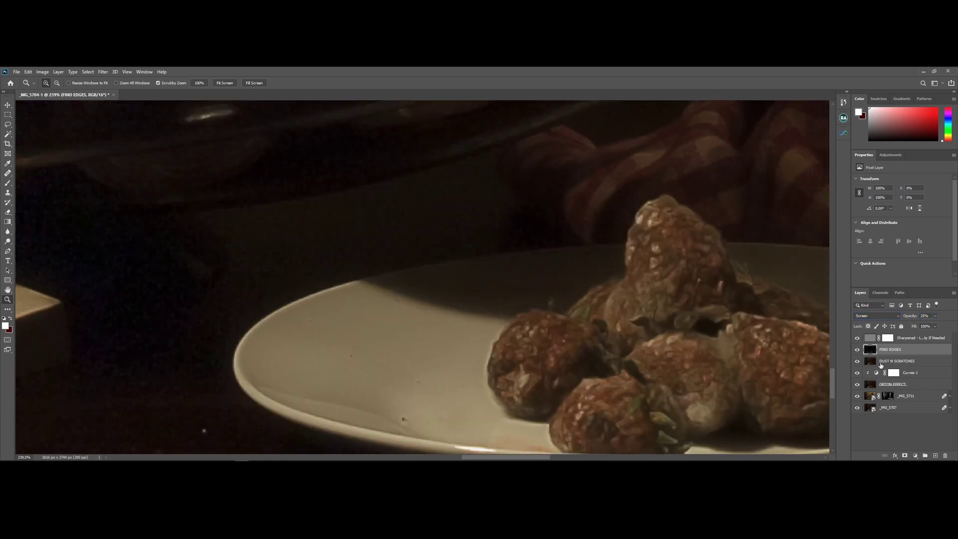
Compare the image with and without the sharpening layer, and review the whole picture
left_click(904, 338)
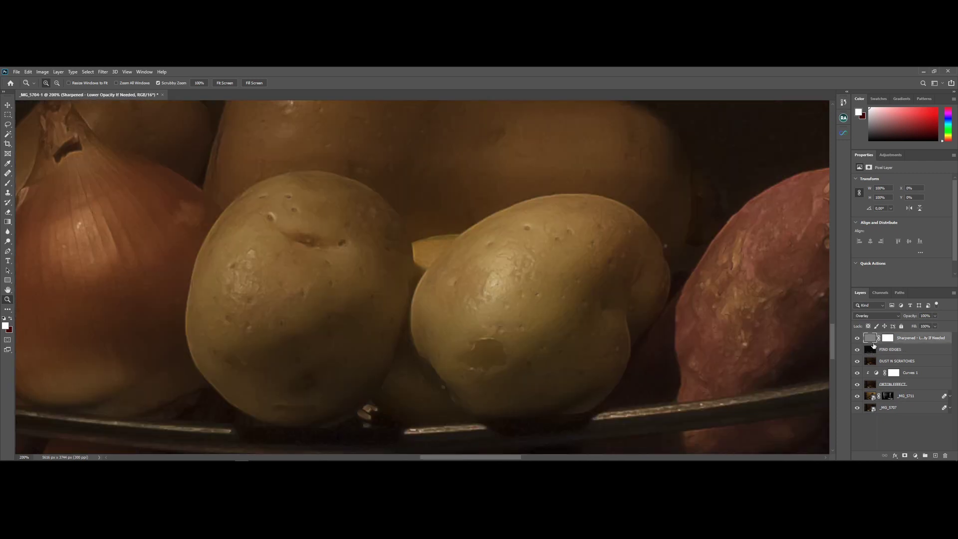
left_click(857, 338)
key("ctrl+0")
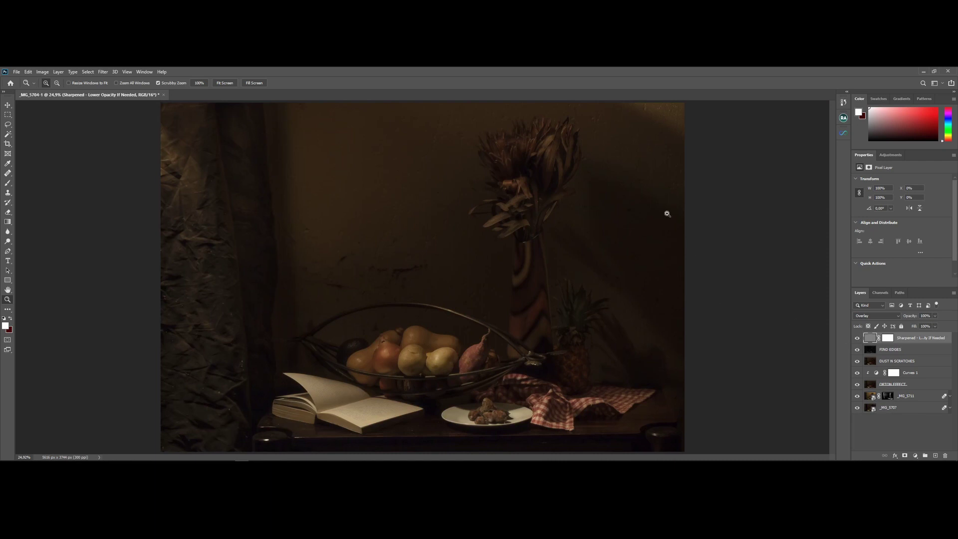
Straighten the image along the table's front edge and crop it tighter around the still life with another preset aspect ratio
key("c")
key("Escape")
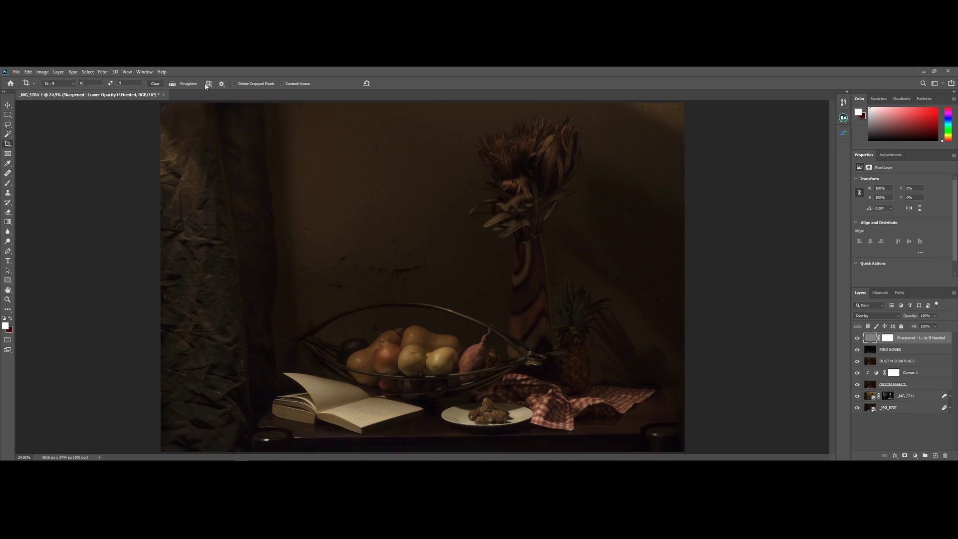
left_click(172, 84)
left_click_drag(297, 437, 649, 434)
left_click(59, 83)
left_click(59, 122)
left_click(110, 83)
left_click_drag(551, 195, 531, 202)
key("Return")
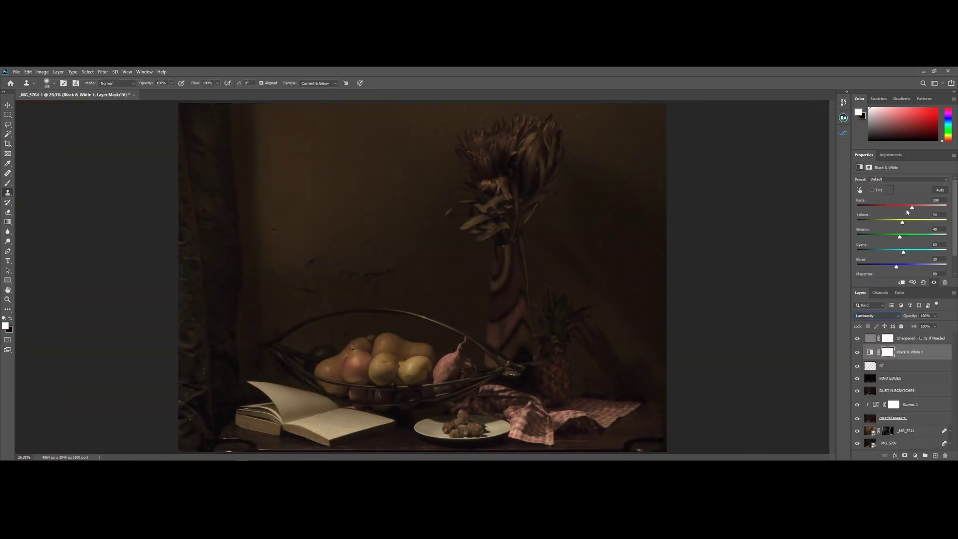
Add a Selective Color adjustment layer above the Black & White layer and adjust its first color range
left_click_drag(889, 252, 890, 255)
left_click(909, 353)
left_click(915, 456)
left_click(917, 447)
mouse_move(901, 204)
left_mouse_down()
mouse_move(925, 210)
mouse_move(899, 204)
mouse_move(902, 218)
left_mouse_up()
Fine-tune the ink amounts of several other color ranges in the Selective Color layer
left_click(908, 187)
left_click(893, 196)
left_click(907, 187)
left_click(893, 231)
left_click(907, 188)
left_click(892, 237)
left_click_drag(902, 233, 900, 204)
left_click(908, 188)
left_click(893, 242)
left_click_drag(901, 218, 906, 233)
mouse_move(900, 219)
left_mouse_down()
mouse_move(901, 203)
mouse_move(900, 217)
left_mouse_up()
left_click_drag(907, 233, 895, 232)
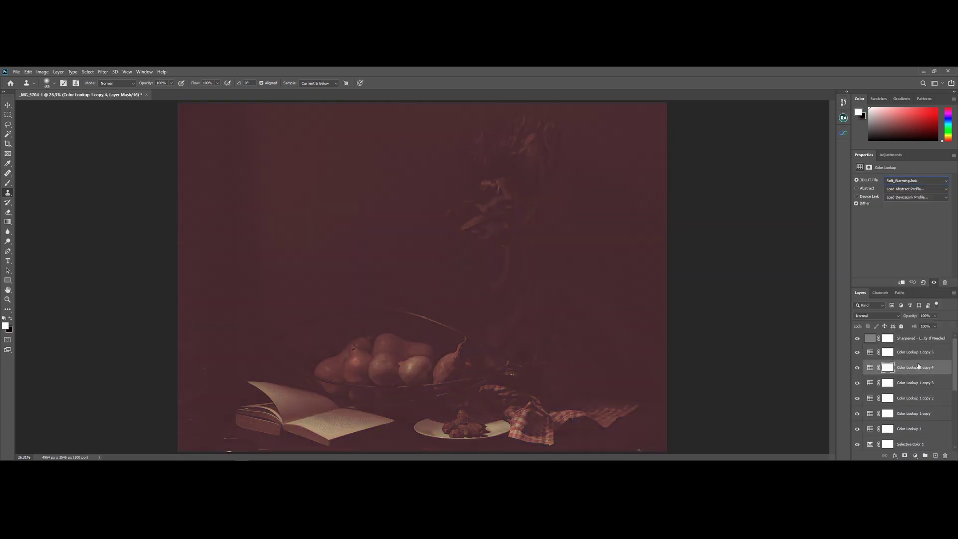
Group the Color Lookup layers as LUT and the color-correction layers beneath them as CC
left_click_drag(914, 383, 915, 345)
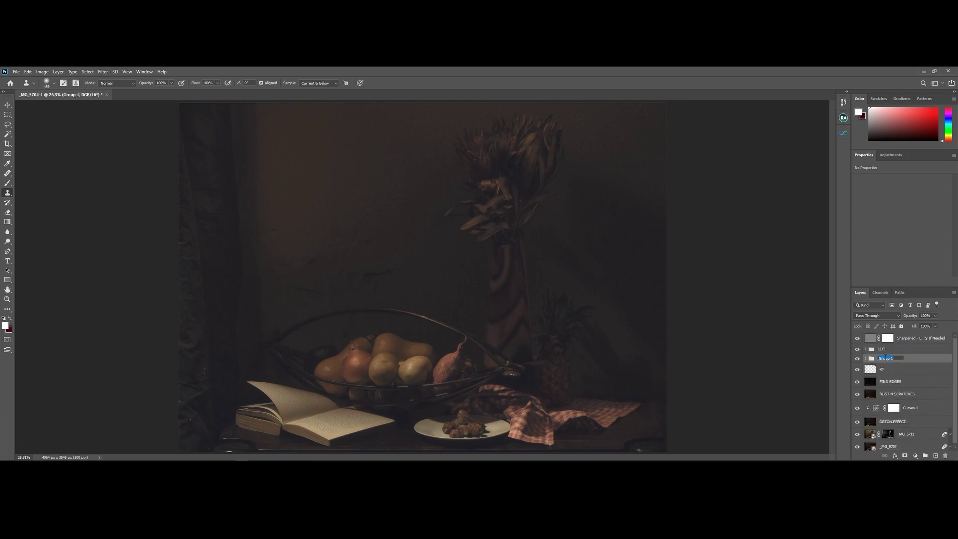
Place a light-ray texture from the Visualizer plugin's Light theme above the RT layer
left_click(845, 136)
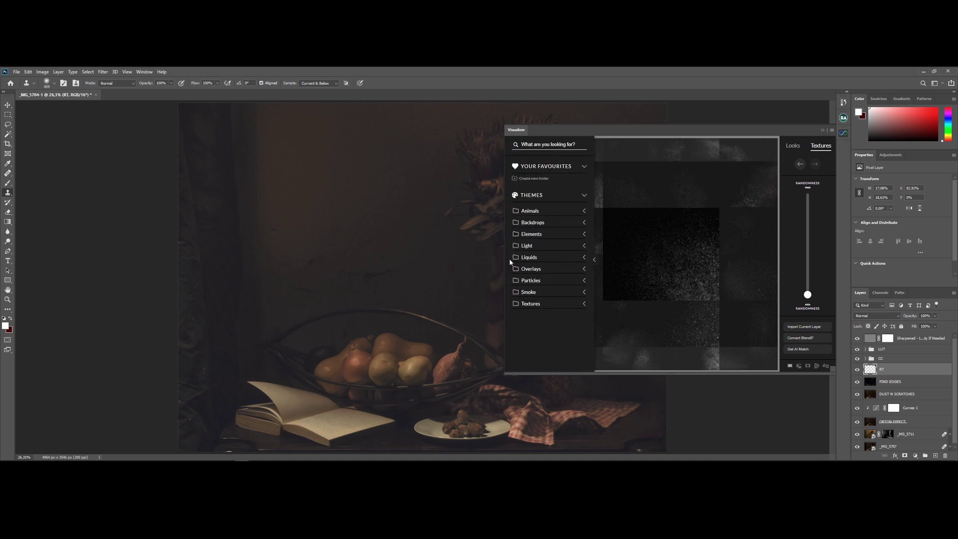
left_click(537, 247)
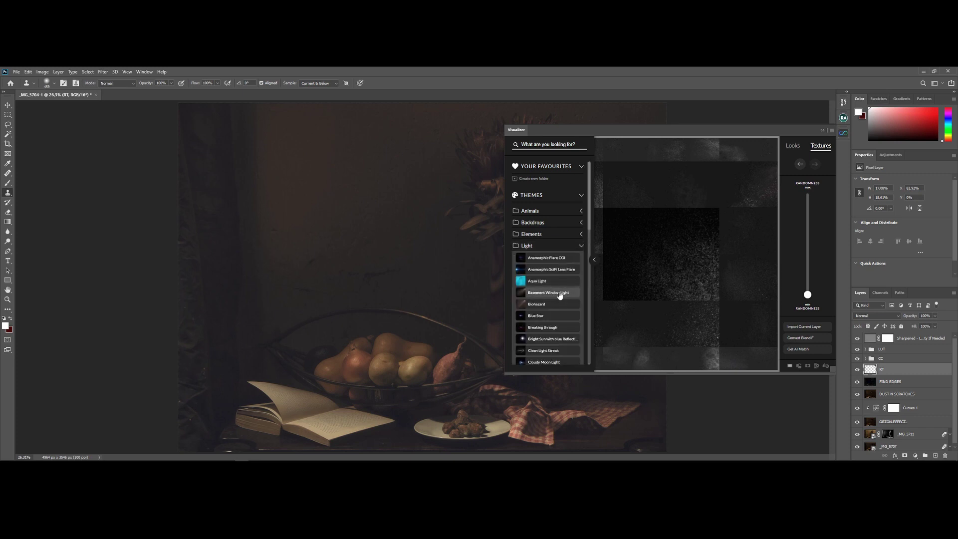
mouse_move(559, 295)
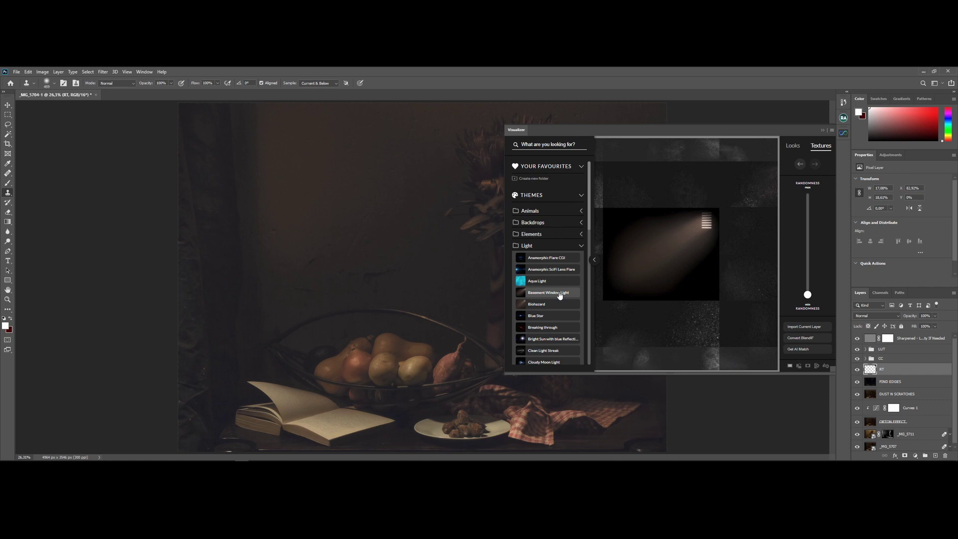
scroll(549, 299, "down", 5)
left_click(660, 348)
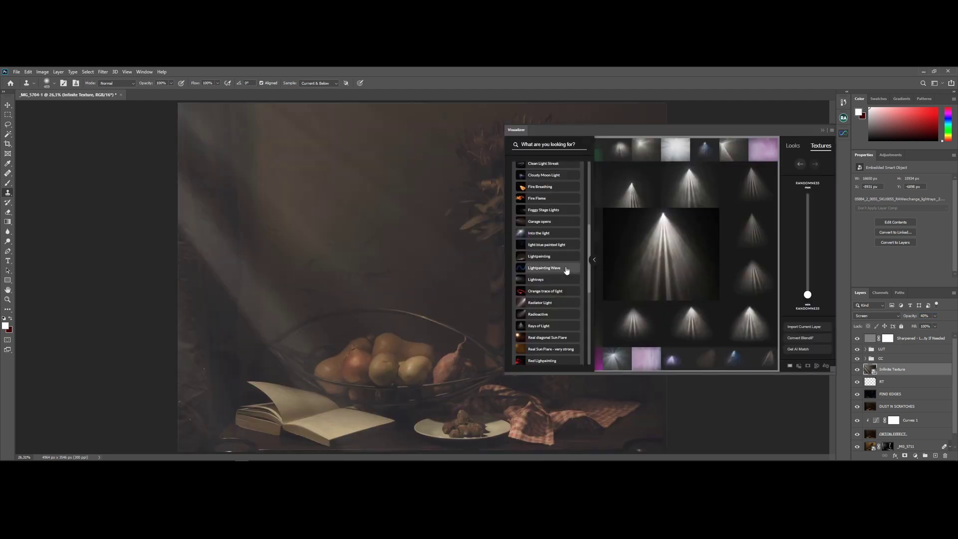
Try another texture from the Visualizer library over the still life, lower its opacity and delete it
scroll(560, 336, "up", 1)
left_click(536, 184)
left_click(757, 235)
left_click(661, 254)
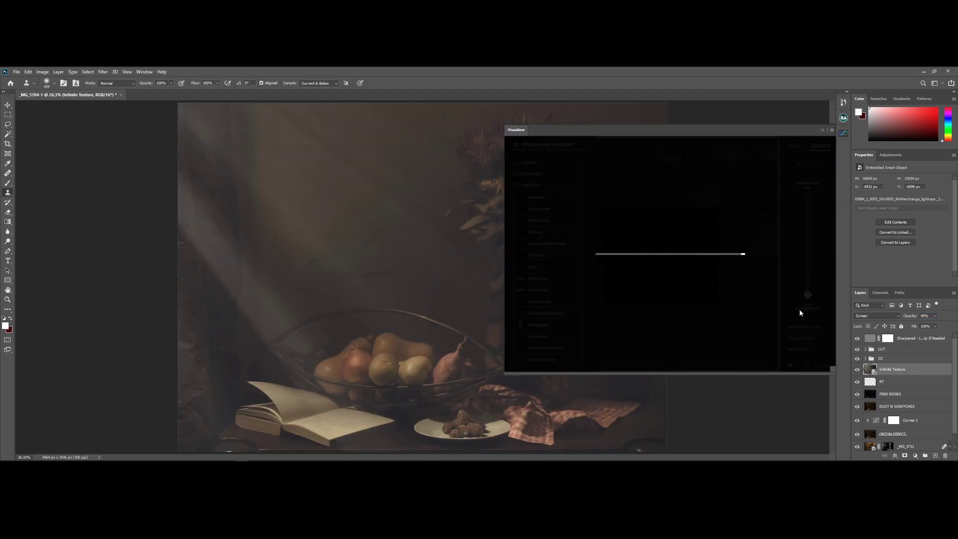
left_click_drag(927, 316, 727, 301)
key("Delete")
Place a dust texture from the Visualizer library over the image in Screen mode, enlarged and at reduced opacity
left_click(843, 133)
left_click(558, 276)
scroll(723, 336, "down", 5)
left_click(723, 336)
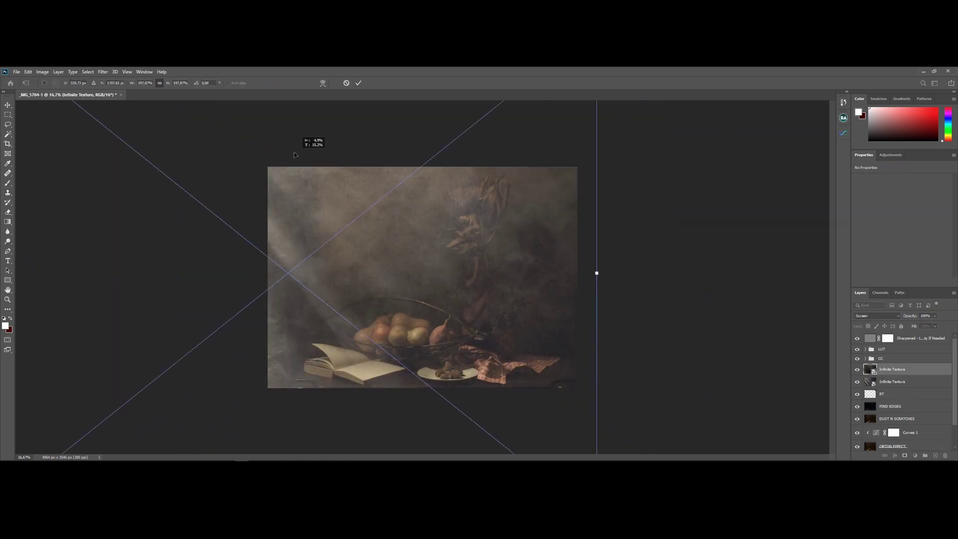
key("ctrl+0")
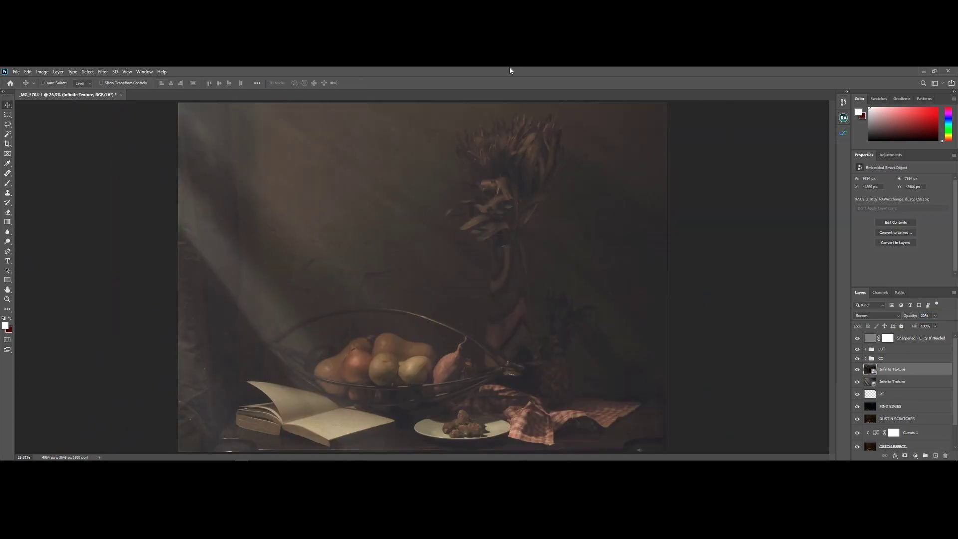
key("f")
key("f")
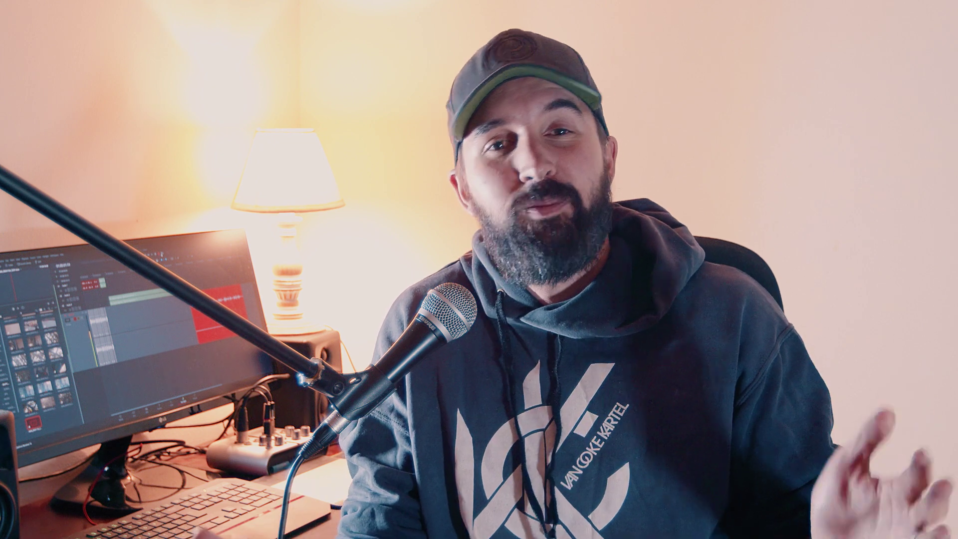